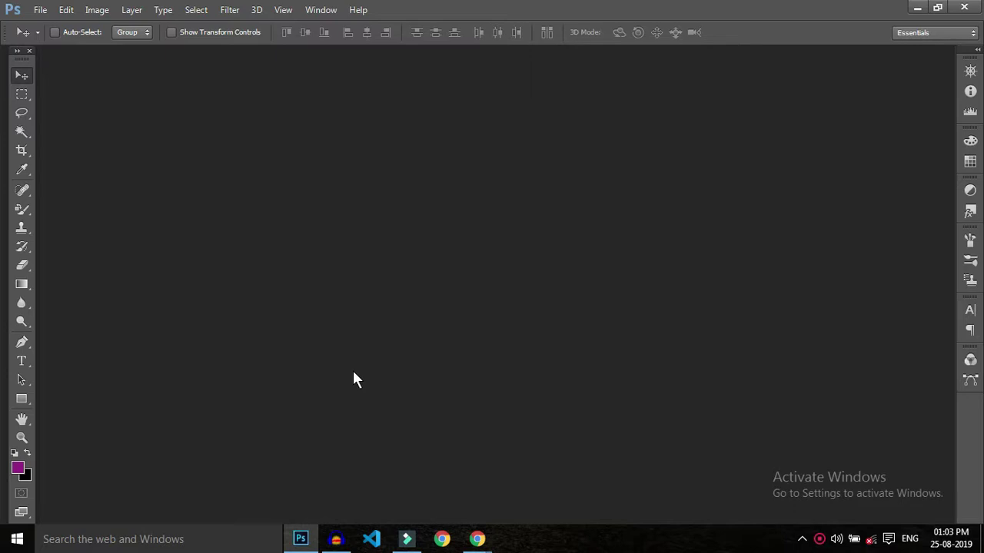
# - Open 13580707a33da47.jpg from Desktop\Youtube and centre its document window
pyautogui.hotkey('ctrl', 'o')
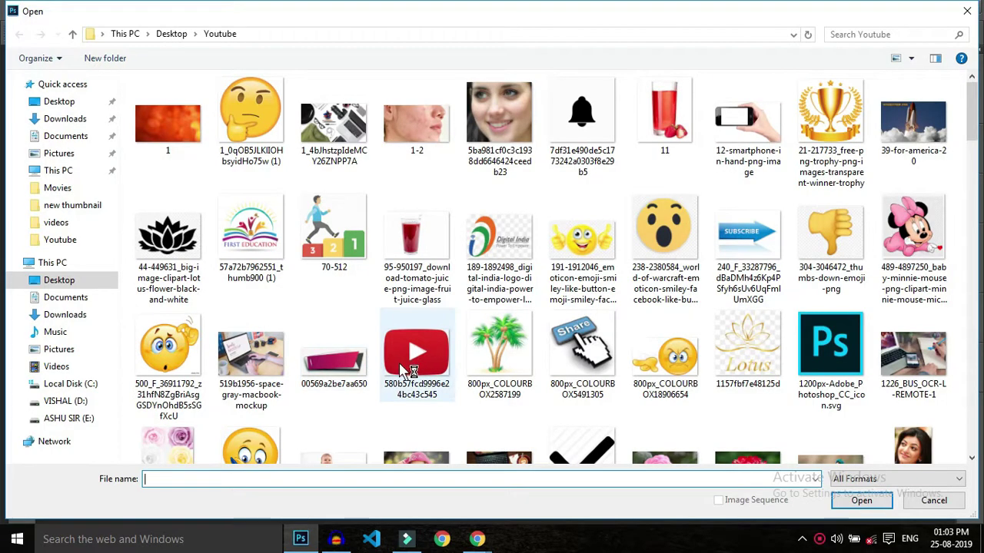
pyautogui.scroll(-2, 347, 326)
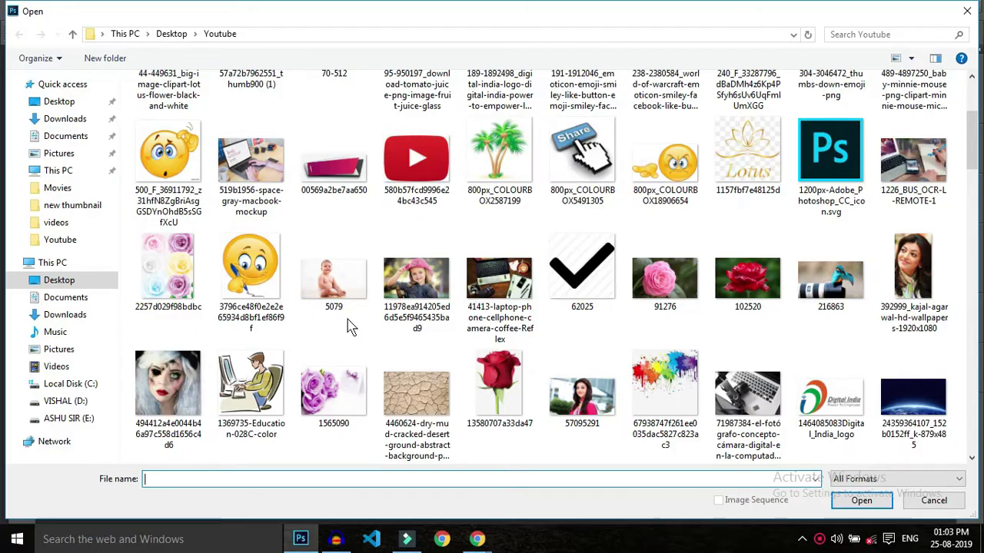
pyautogui.scroll(-2, 347, 327)
pyautogui.doubleClick(473, 165)
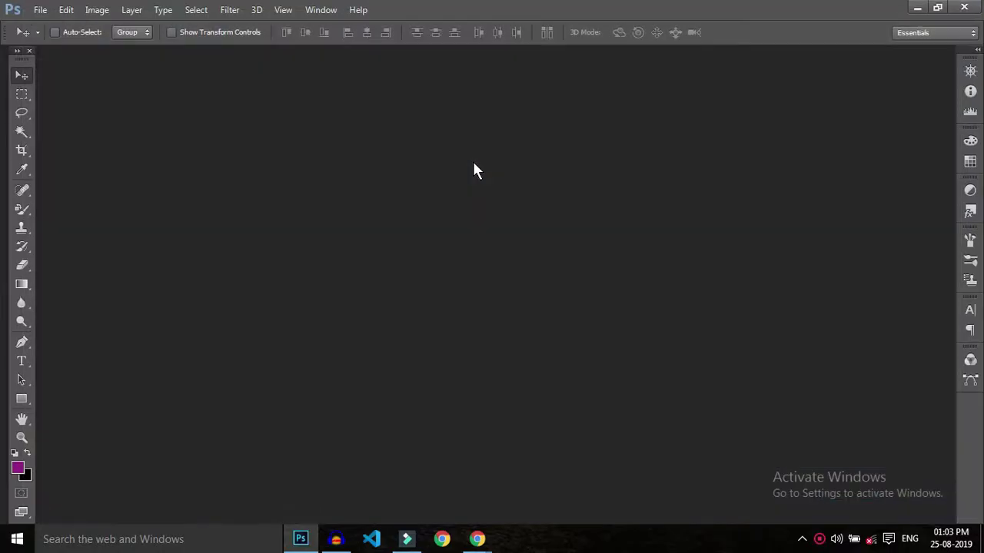
pyautogui.moveTo(85, 55)
pyautogui.mouseDown()
pyautogui.moveTo(306, 119)
pyautogui.moveTo(332, 93)
pyautogui.mouseUp()
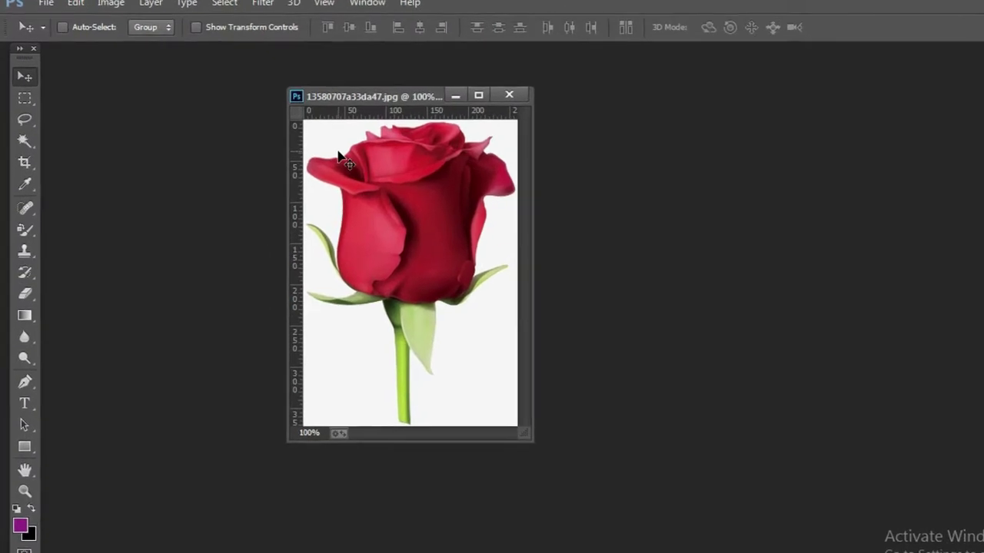
# - Magic Wand the white background and invert the selection so only the rose is selected
pyautogui.moveTo(25, 144); pyautogui.dragTo(69, 163)
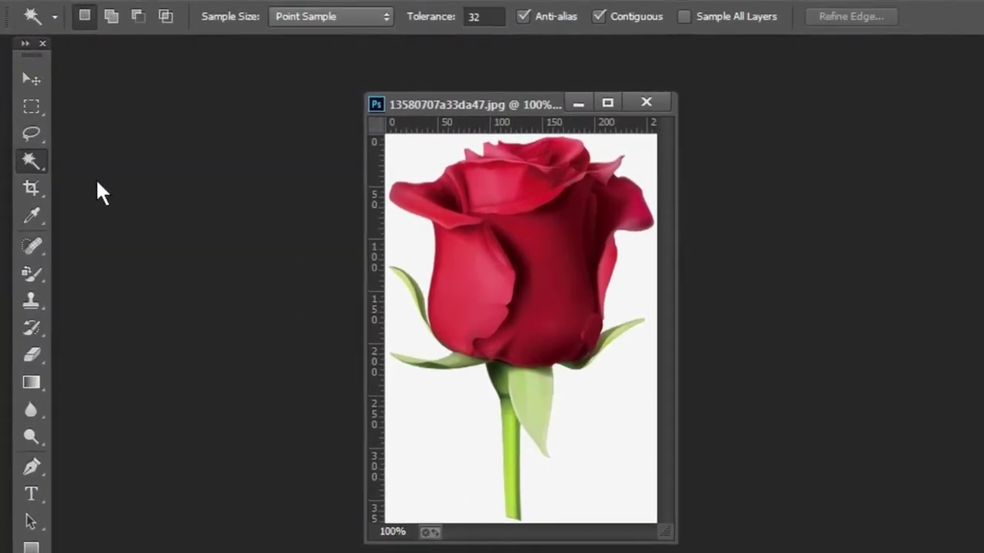
pyautogui.click(415, 156)
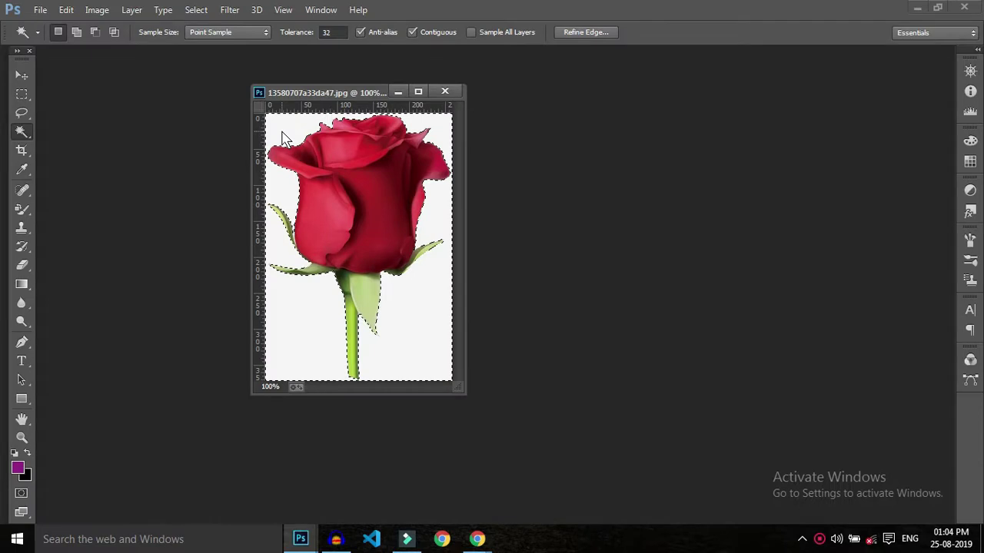
pyautogui.rightClick(282, 134)
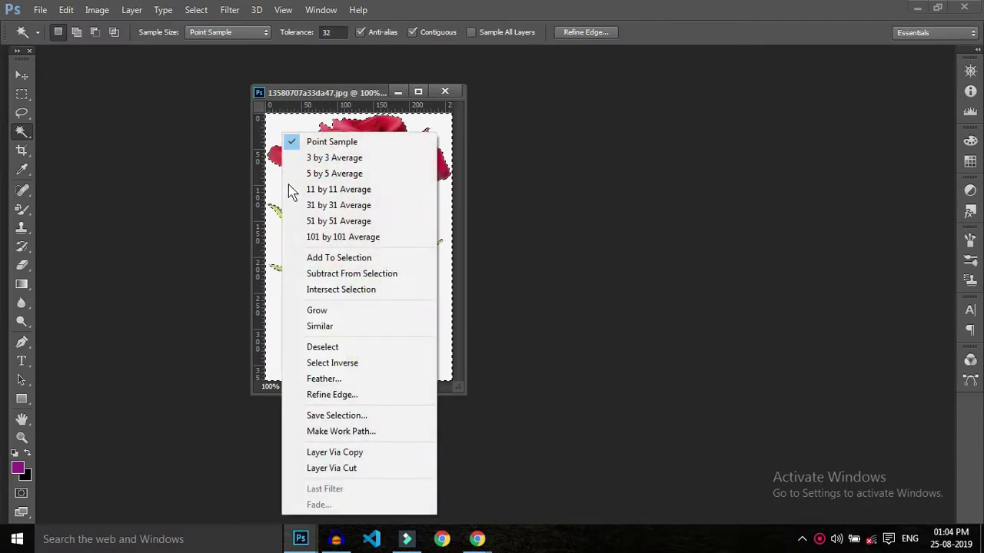
pyautogui.click(338, 364)
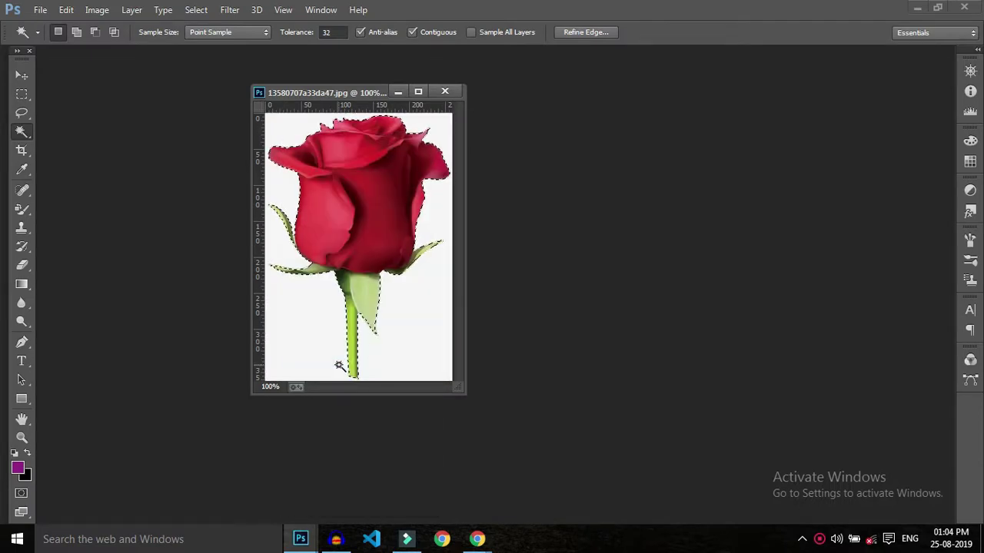
# - Refine the selection edge with Smart Radius and Smooth 13, then create a new white document
pyautogui.click(574, 32)
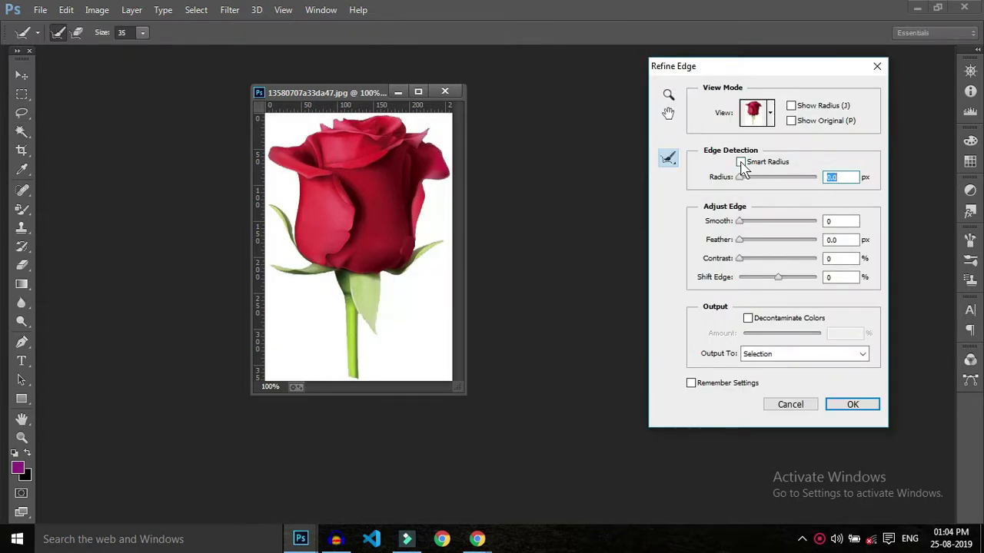
pyautogui.moveTo(740, 179); pyautogui.dragTo(741, 179)
pyautogui.moveTo(740, 222); pyautogui.dragTo(748, 222)
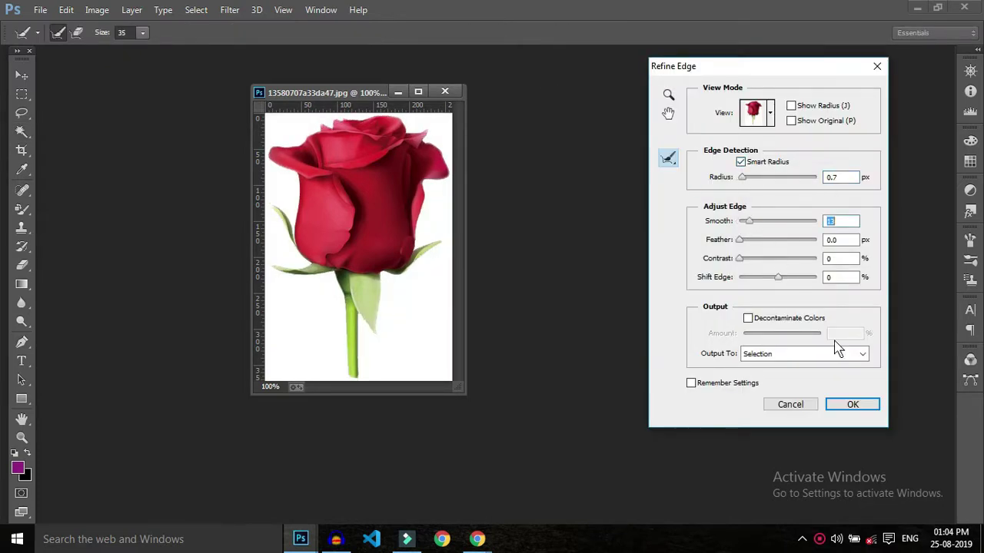
pyautogui.click(852, 405)
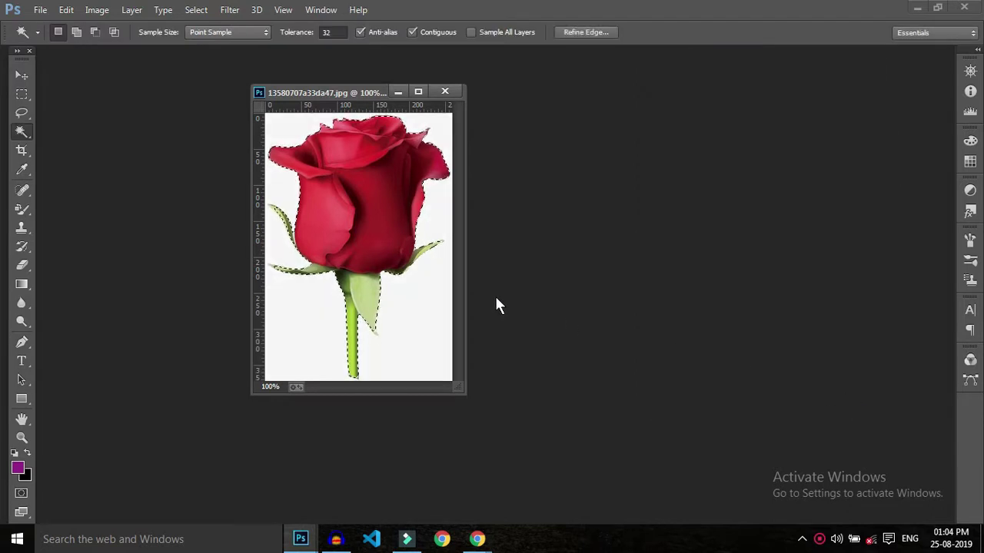
pyautogui.hotkey('ctrl', 'n')
pyautogui.press('Return')
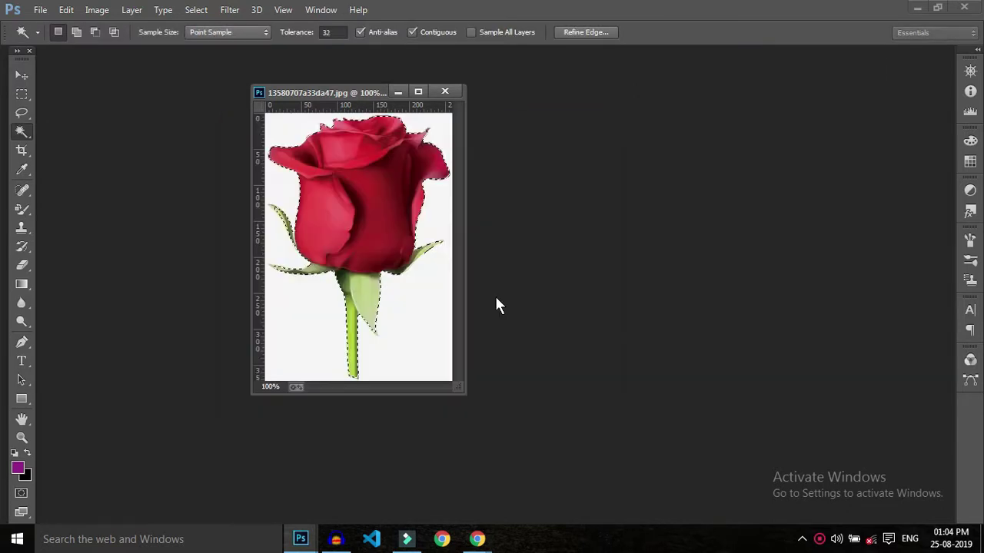
# - Drag the selected rose onto the Untitled-1 canvas and close the original jpg
pyautogui.moveTo(160, 68); pyautogui.dragTo(421, 115)
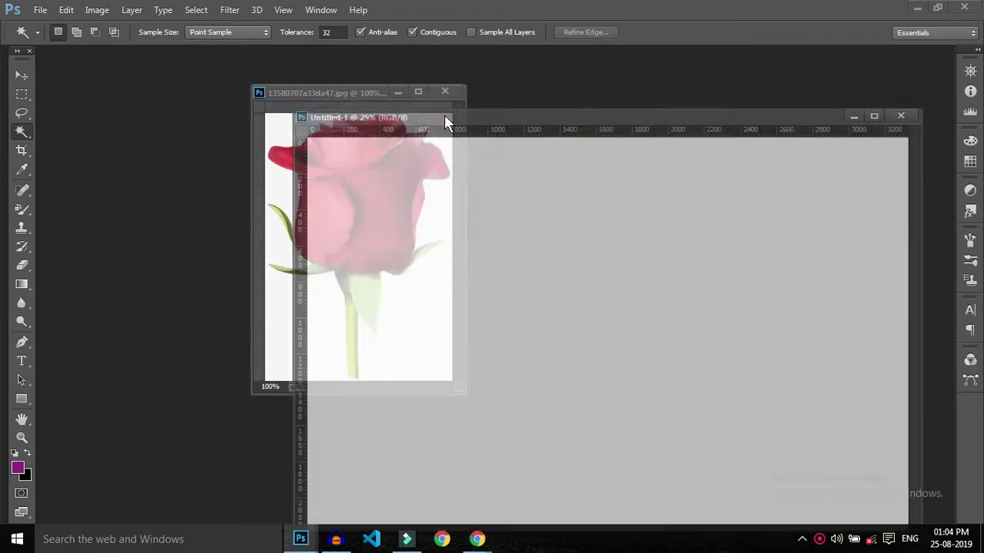
pyautogui.moveTo(325, 99); pyautogui.dragTo(121, 80)
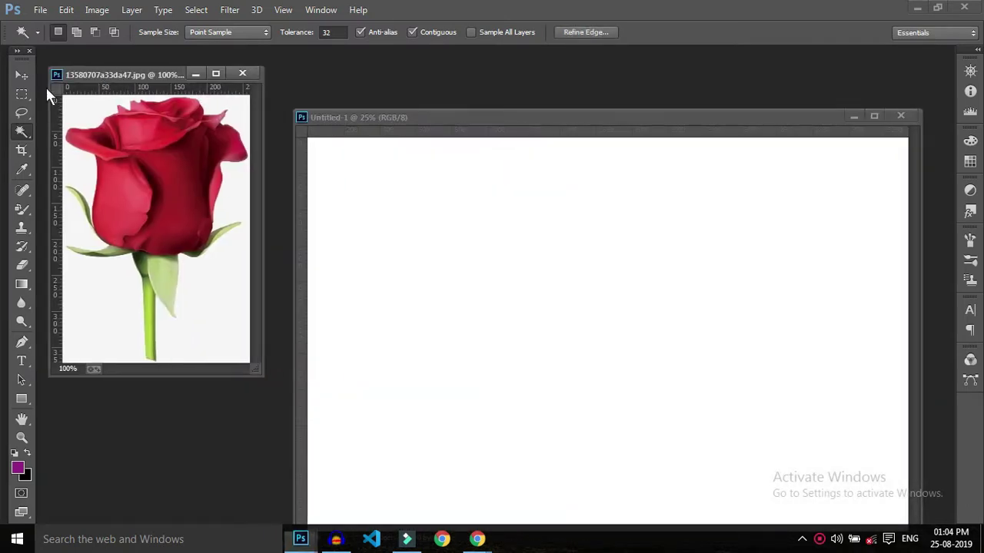
pyautogui.click(22, 76)
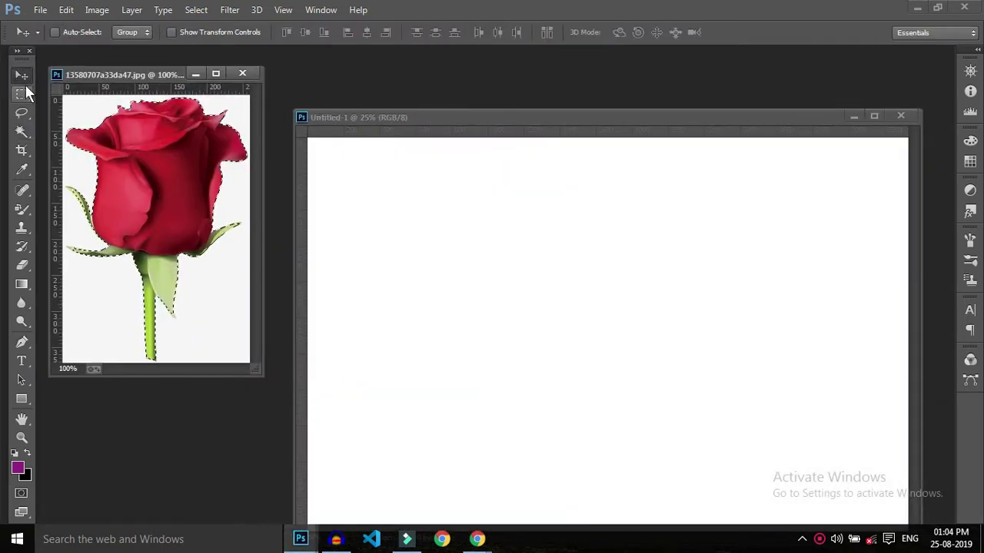
pyautogui.moveTo(132, 164); pyautogui.dragTo(389, 207)
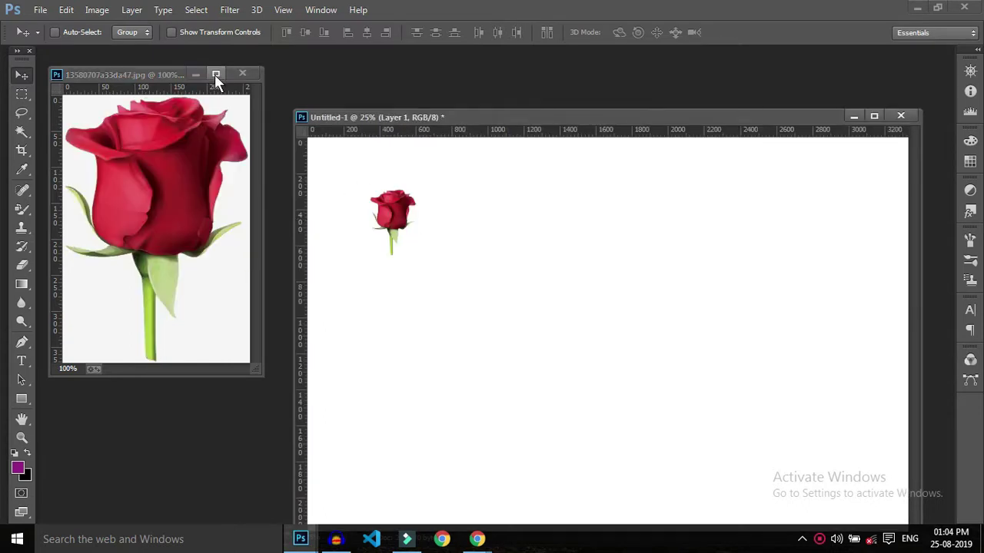
pyautogui.click(242, 73)
pyautogui.moveTo(441, 117); pyautogui.dragTo(320, 53)
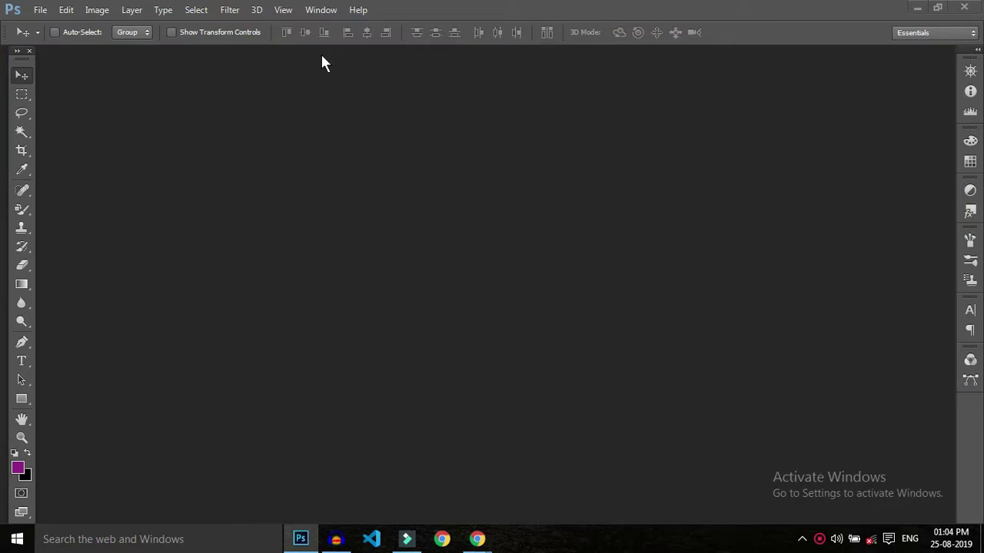
# - Scale Layer 1's rose proportionally to about 450% and position it centred on the canvas
pyautogui.rightClick(262, 178)
pyautogui.click(283, 187)
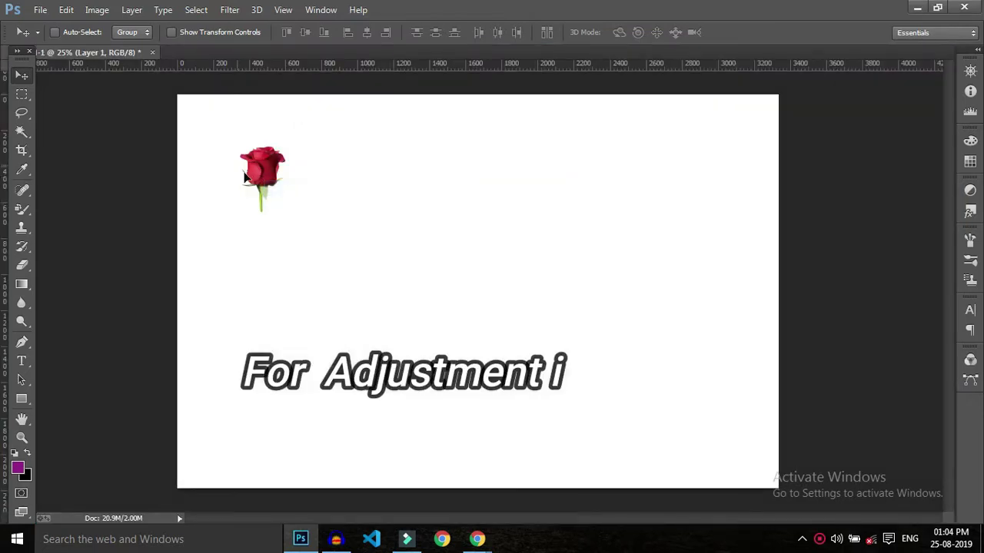
pyautogui.moveTo(302, 234); pyautogui.dragTo(384, 327)
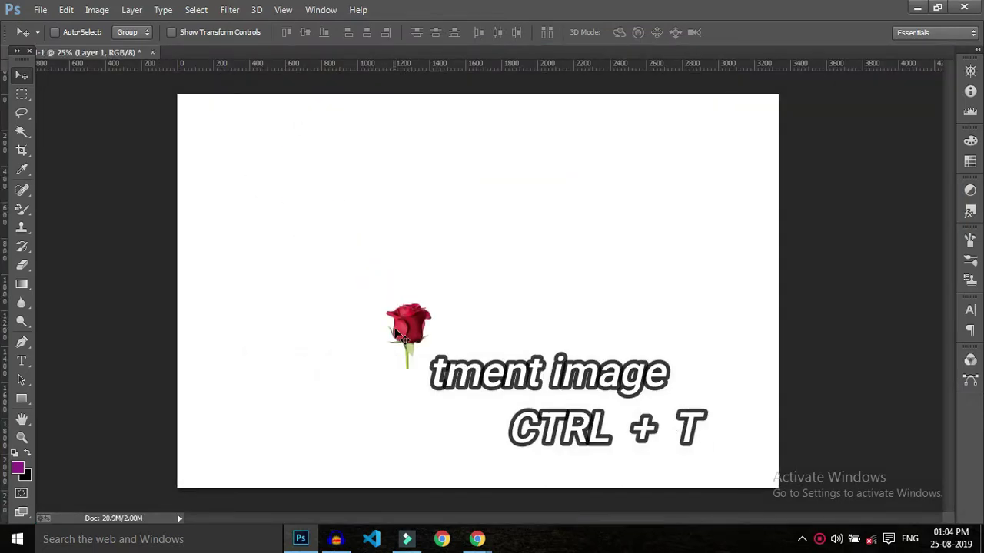
pyautogui.hotkey('ctrl', 't')
pyautogui.moveTo(432, 301); pyautogui.dragTo(593, 166)
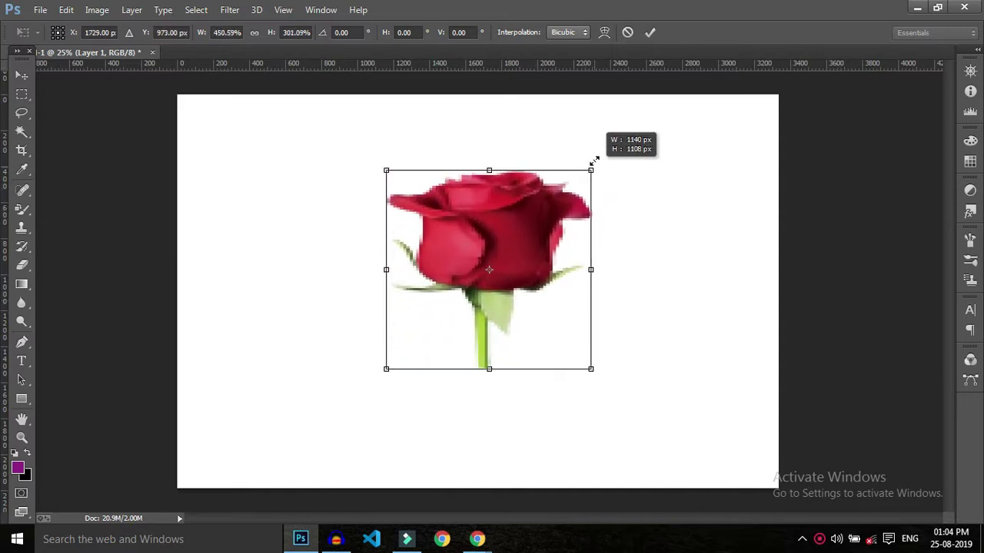
pyautogui.moveTo(593, 166); pyautogui.dragTo(602, 159)
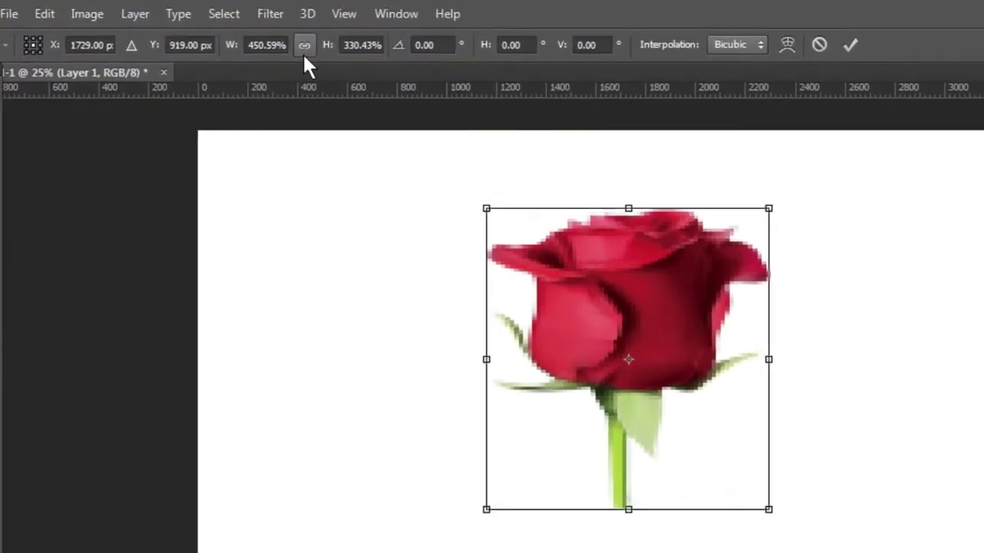
pyautogui.click(336, 60)
pyautogui.moveTo(466, 201)
pyautogui.mouseDown()
pyautogui.moveTo(369, 235)
pyautogui.moveTo(417, 255)
pyautogui.mouseUp()
pyautogui.press('Return')
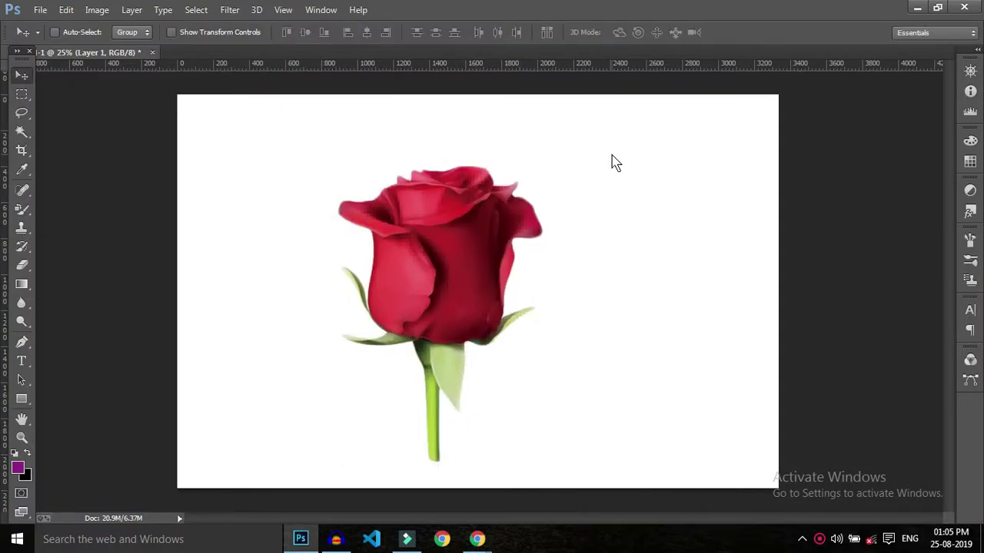
# - With the Color Replacement Tool and foreground 902187, paint purple over the upper petals
pyautogui.click(21, 209)
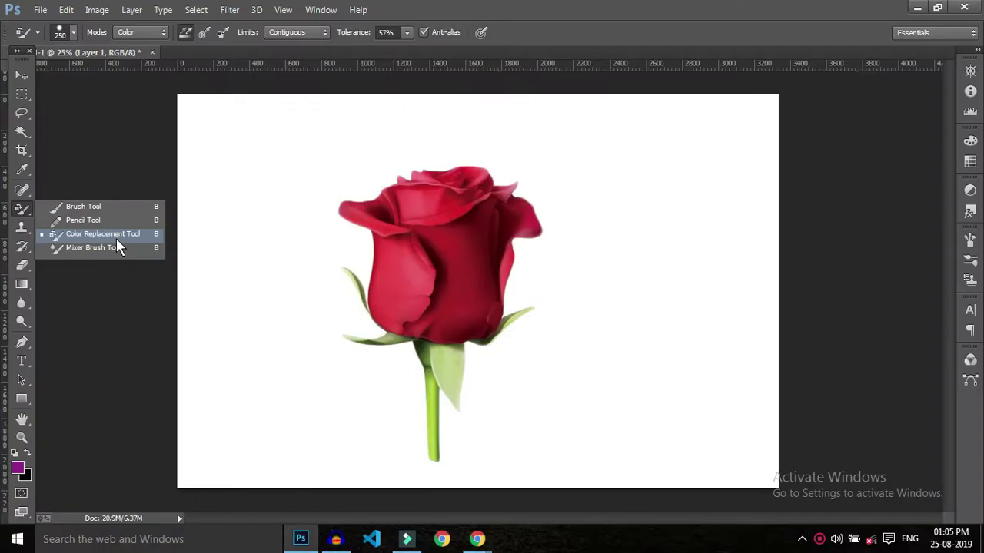
pyautogui.click(116, 239)
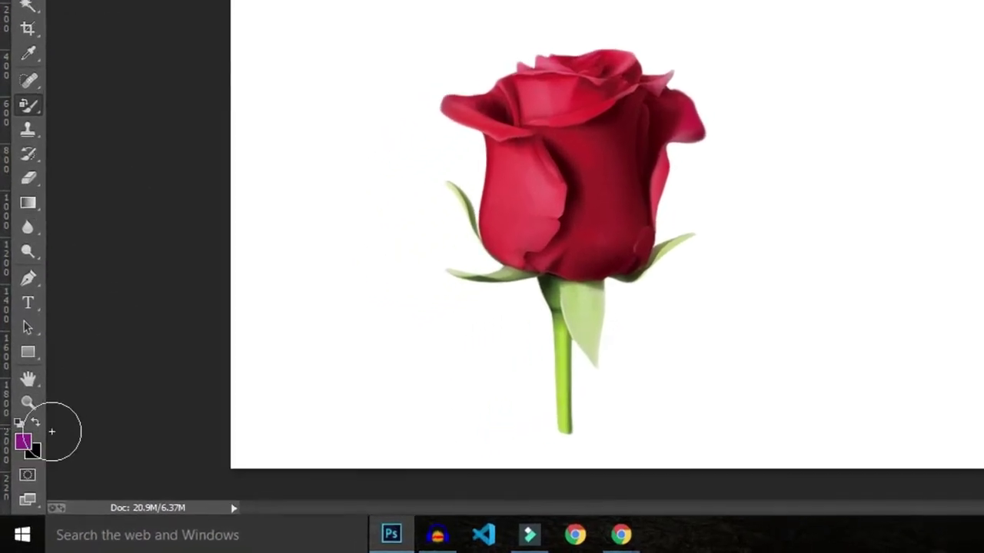
pyautogui.click(22, 441)
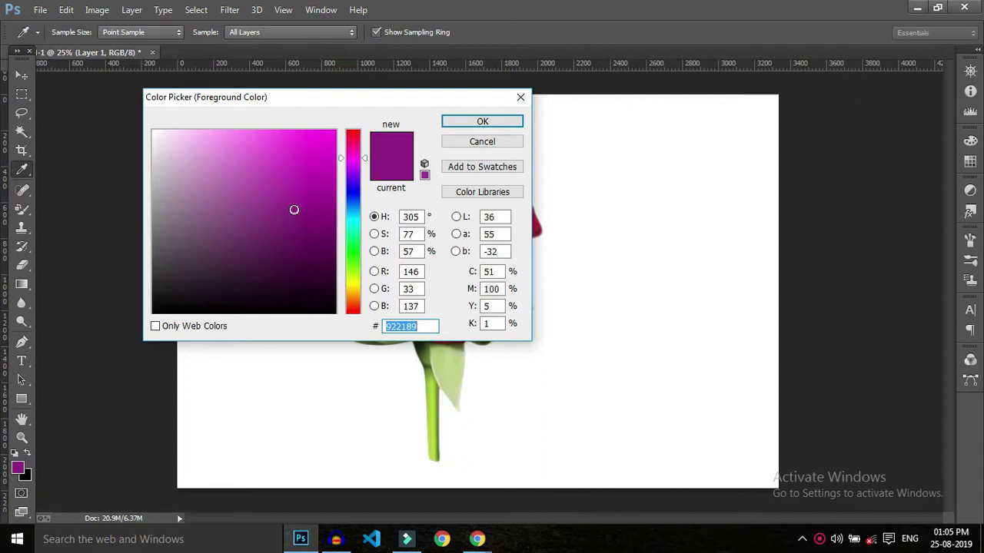
pyautogui.write('902187')
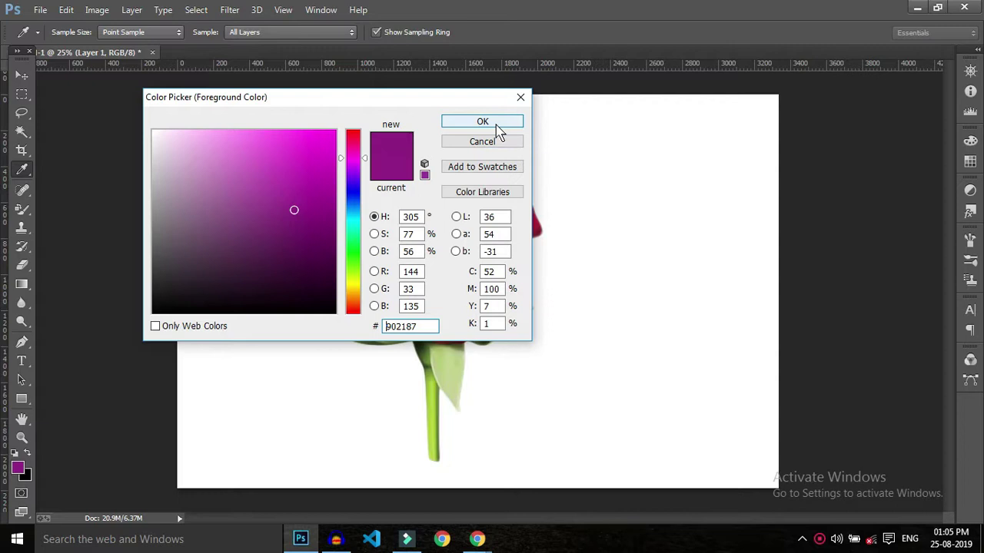
pyautogui.click(497, 133)
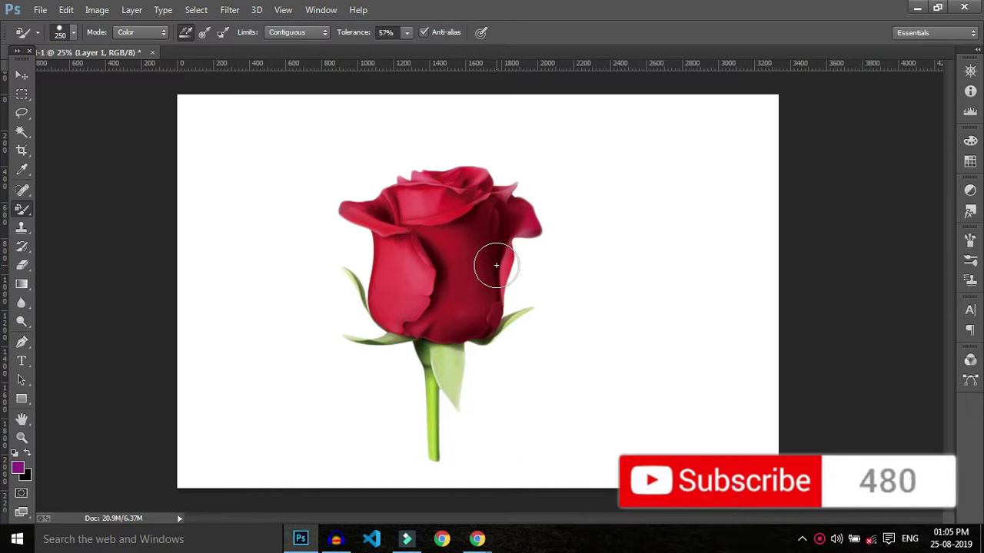
pyautogui.moveTo(497, 265)
pyautogui.mouseDown()
pyautogui.moveTo(404, 221)
pyautogui.moveTo(454, 292)
pyautogui.moveTo(505, 216)
pyautogui.moveTo(450, 176)
pyautogui.moveTo(373, 208)
pyautogui.moveTo(386, 281)
pyautogui.moveTo(415, 317)
pyautogui.moveTo(454, 325)
pyautogui.moveTo(487, 292)
pyautogui.moveTo(518, 222)
pyautogui.moveTo(468, 180)
pyautogui.moveTo(419, 202)
pyautogui.moveTo(496, 285)
pyautogui.moveTo(432, 256)
pyautogui.moveTo(423, 307)
pyautogui.moveTo(433, 404)
pyautogui.moveTo(450, 362)
pyautogui.moveTo(381, 325)
pyautogui.moveTo(388, 338)
pyautogui.moveTo(430, 345)
pyautogui.moveTo(525, 320)
pyautogui.moveTo(358, 285)
pyautogui.moveTo(341, 259)
pyautogui.moveTo(421, 295)
pyautogui.mouseUp()
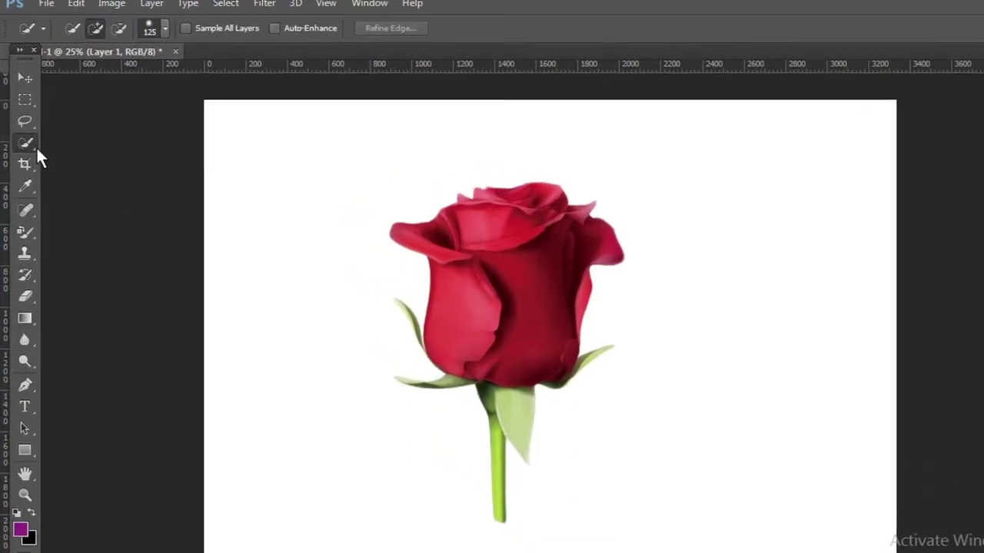
# - Select the rose head with the Quick Selection Tool
pyautogui.rightClick(30, 152)
pyautogui.click(119, 159)
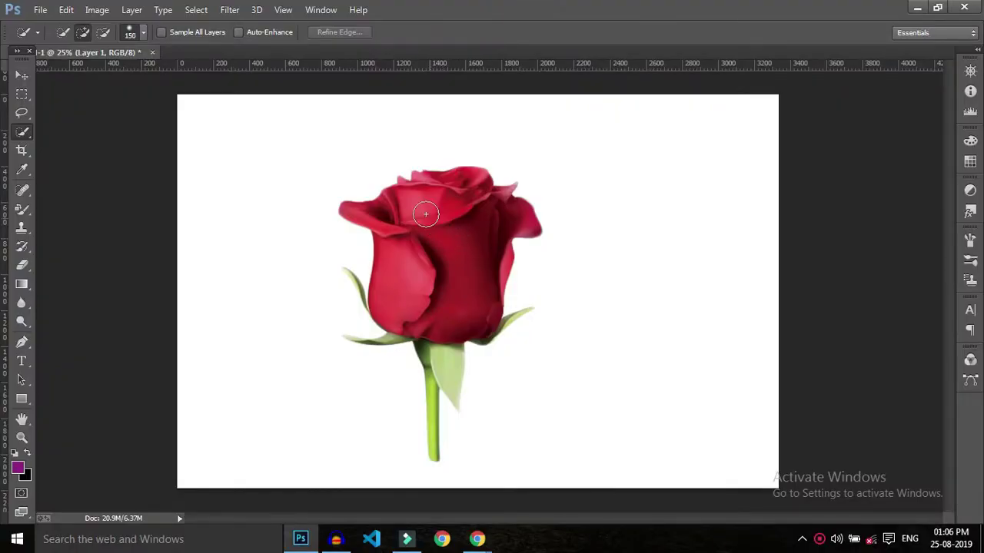
pyautogui.moveTo(415, 203); pyautogui.dragTo(463, 224)
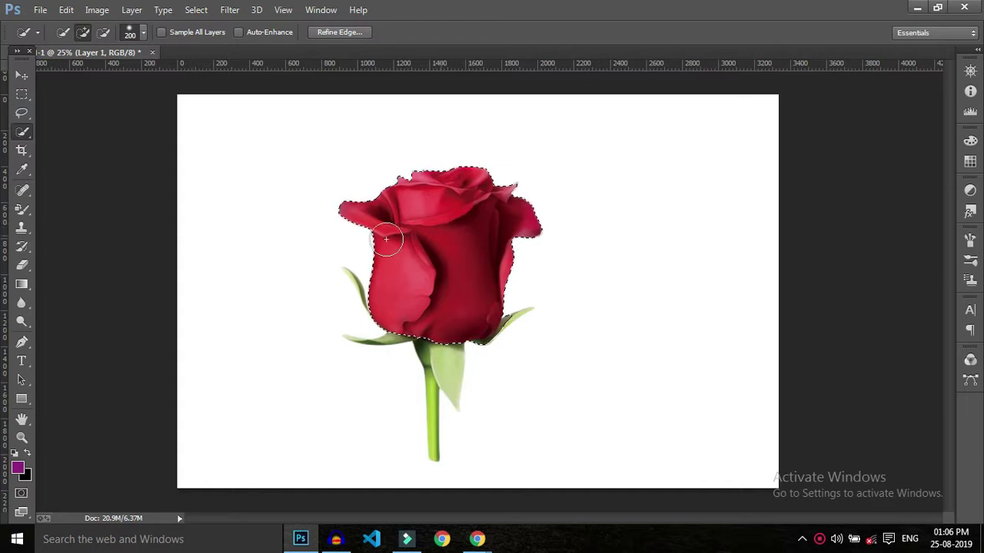
# - Paint purple over the selected petals with Color Replacement, then open the foreground colour picker
pyautogui.click(23, 210)
pyautogui.rightClick(25, 214)
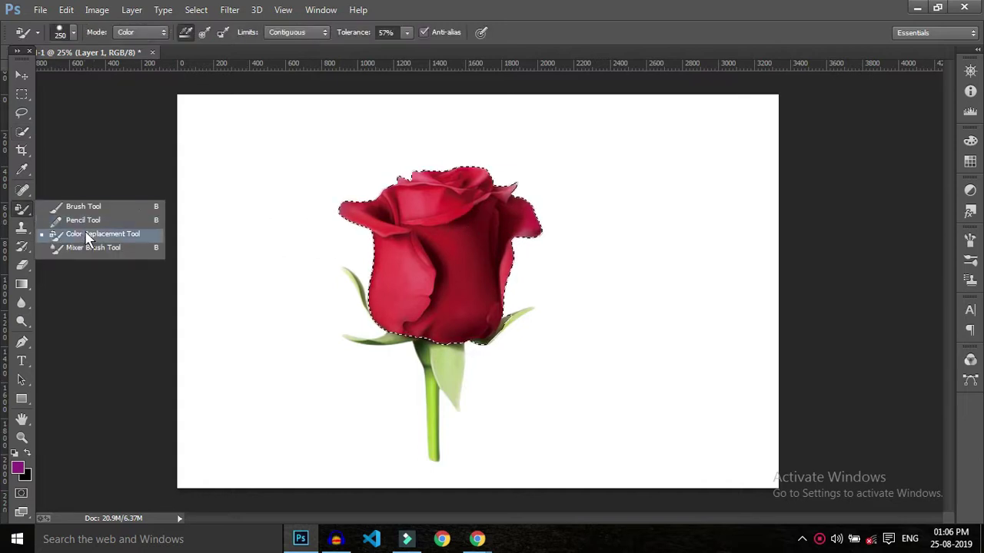
pyautogui.click(62, 235)
pyautogui.moveTo(412, 257); pyautogui.dragTo(314, 219)
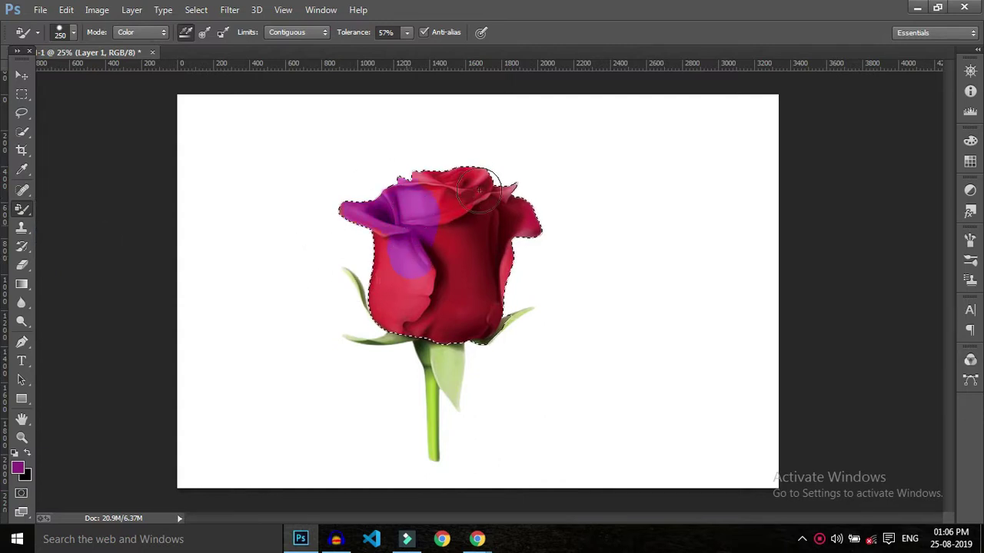
pyautogui.moveTo(507, 218); pyautogui.dragTo(377, 222)
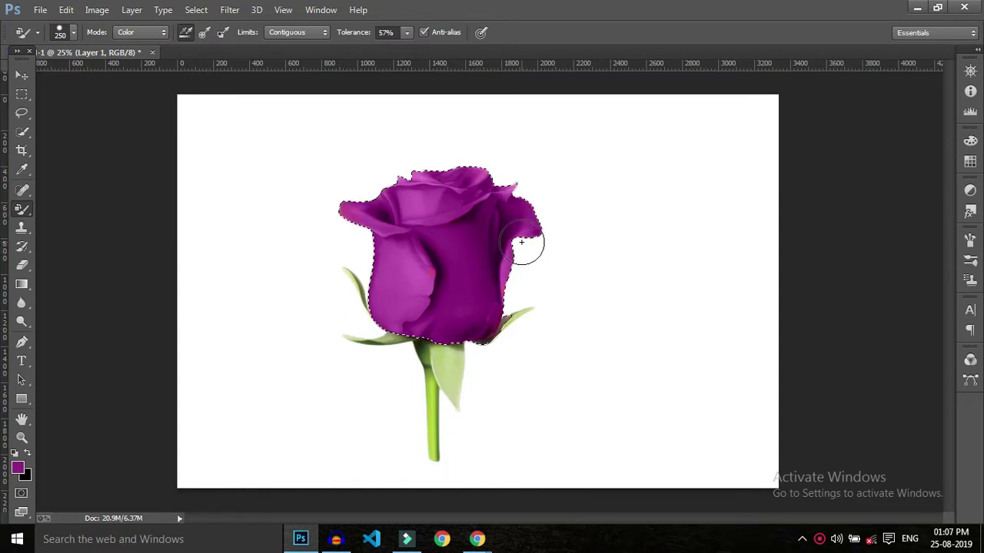
pyautogui.click(17, 467)
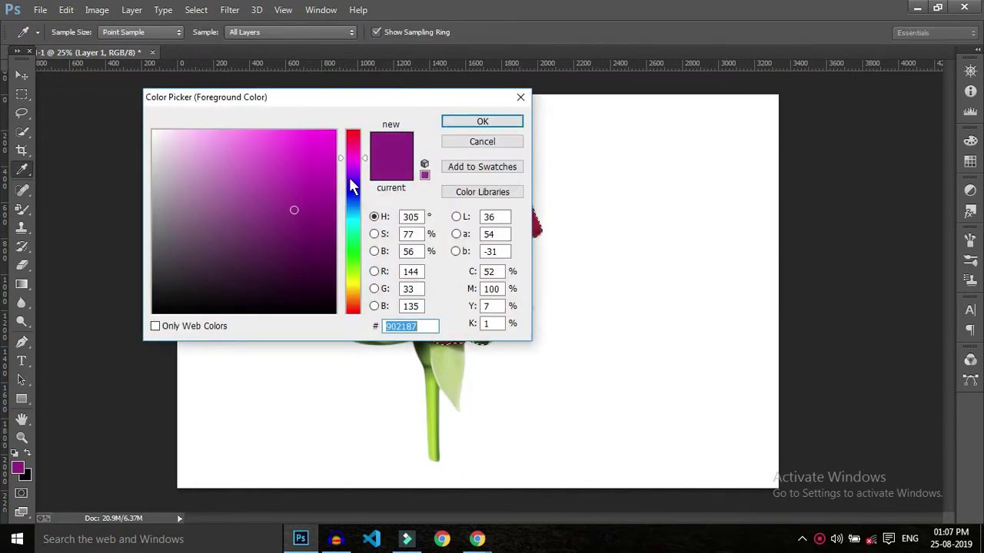
# - Set the foreground to green, paint the rose head green, and lower Tolerance to 24%
pyautogui.write('34d414')
pyautogui.click(482, 121)
pyautogui.moveTo(430, 276)
pyautogui.mouseDown()
pyautogui.moveTo(397, 252)
pyautogui.moveTo(499, 196)
pyautogui.moveTo(449, 357)
pyautogui.moveTo(362, 241)
pyautogui.moveTo(523, 205)
pyautogui.moveTo(510, 318)
pyautogui.moveTo(443, 176)
pyautogui.moveTo(410, 162)
pyautogui.mouseUp()
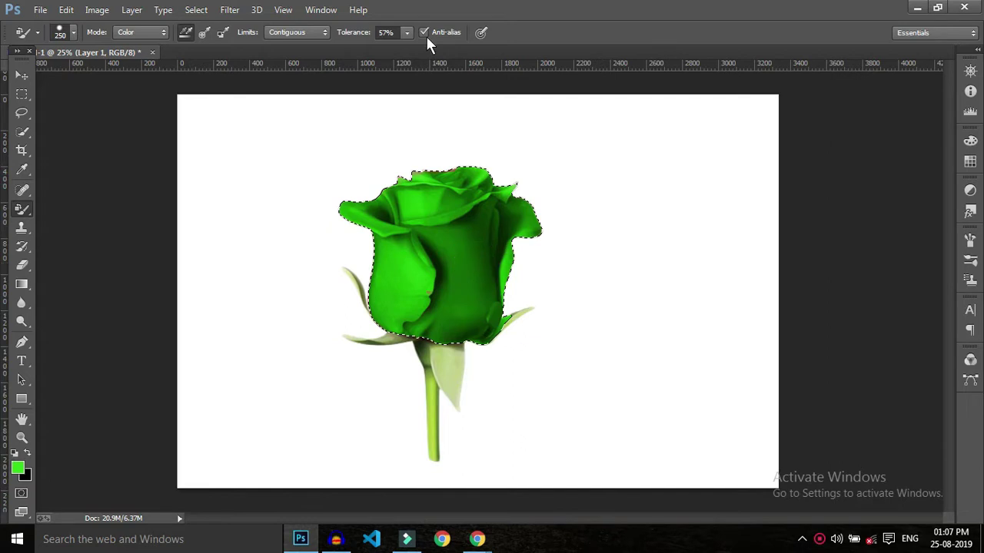
pyautogui.click(407, 32)
pyautogui.moveTo(408, 49); pyautogui.dragTo(382, 49)
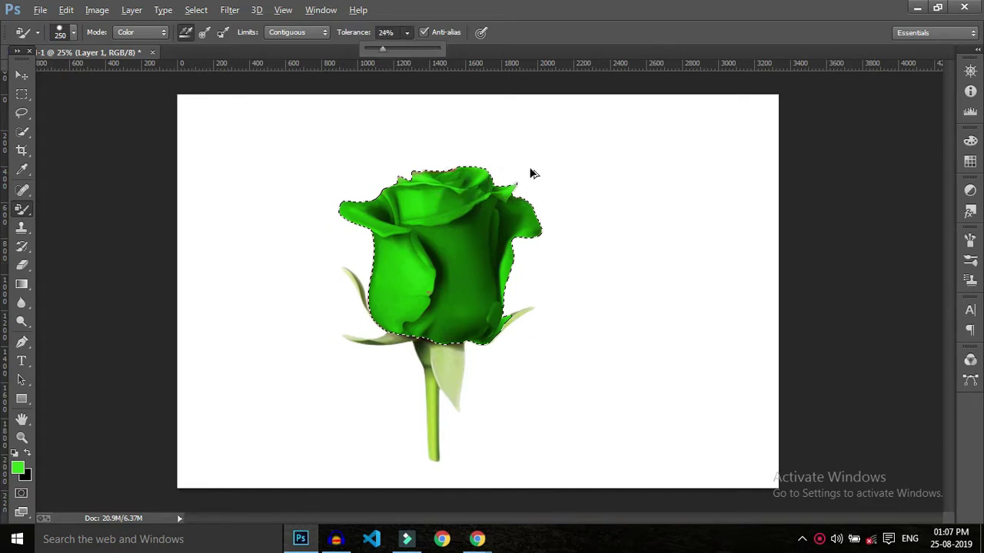
# - Undo the green recolour, try one green test stroke and undo it, leaving the rose red
pyautogui.hotkey('ctrl', 'z')
pyautogui.moveTo(466, 268)
pyautogui.mouseDown()
pyautogui.moveTo(417, 208)
pyautogui.moveTo(394, 237)
pyautogui.moveTo(390, 316)
pyautogui.moveTo(491, 308)
pyautogui.moveTo(510, 215)
pyautogui.moveTo(455, 271)
pyautogui.moveTo(430, 319)
pyautogui.mouseUp()
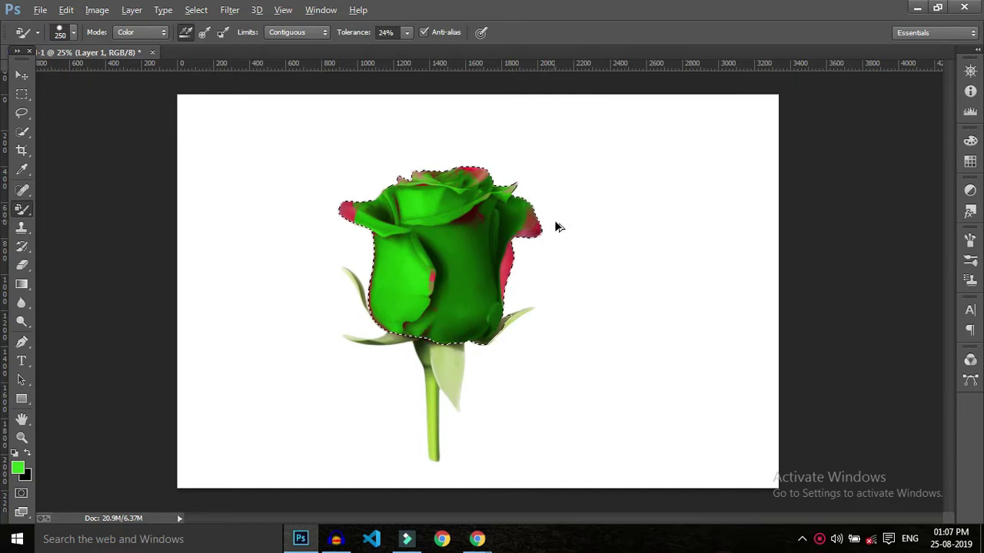
pyautogui.hotkey('ctrl', 'z')
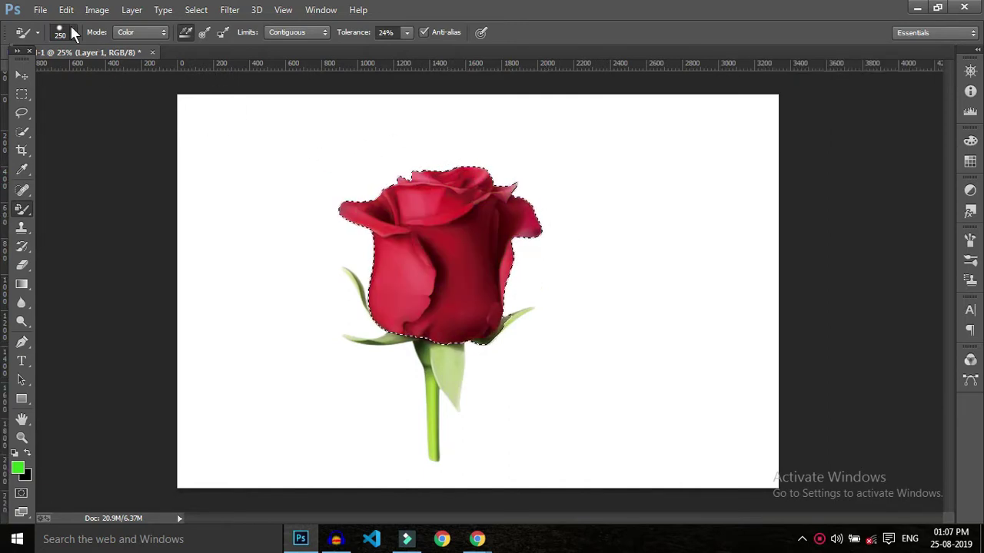
pyautogui.click(72, 30)
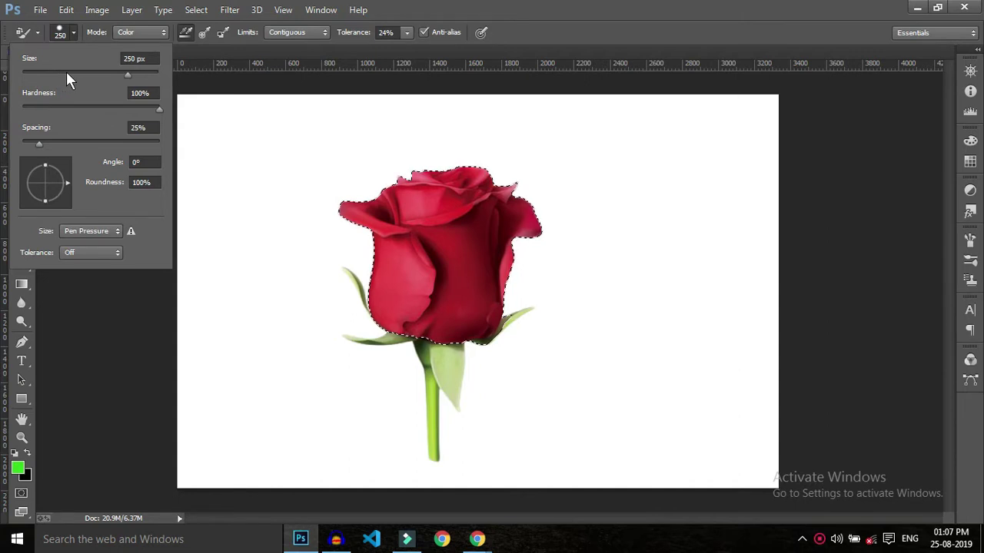
# - Set the brush to 140 px and test green strokes at low tolerance, undoing each
pyautogui.moveTo(66, 71); pyautogui.dragTo(76, 74)
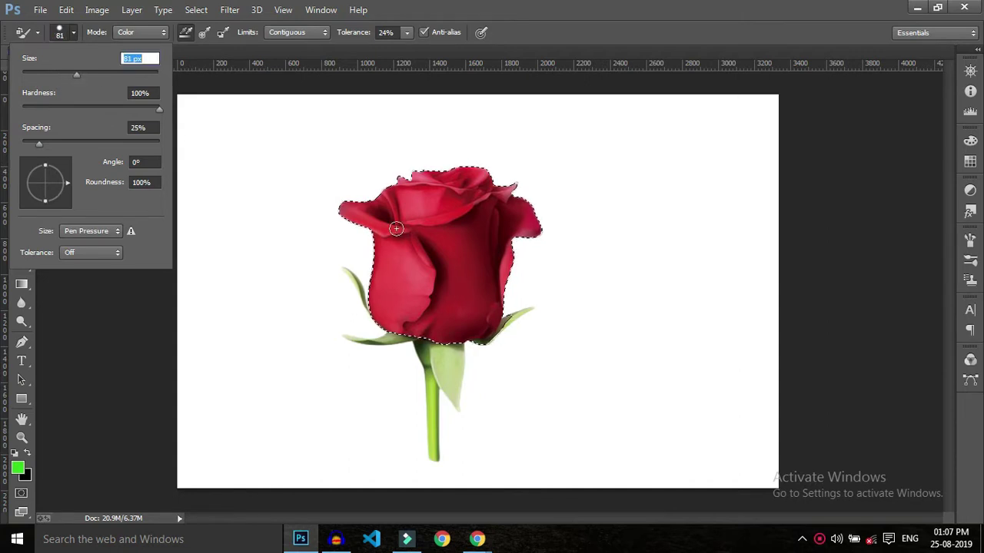
pyautogui.moveTo(102, 77); pyautogui.dragTo(103, 78)
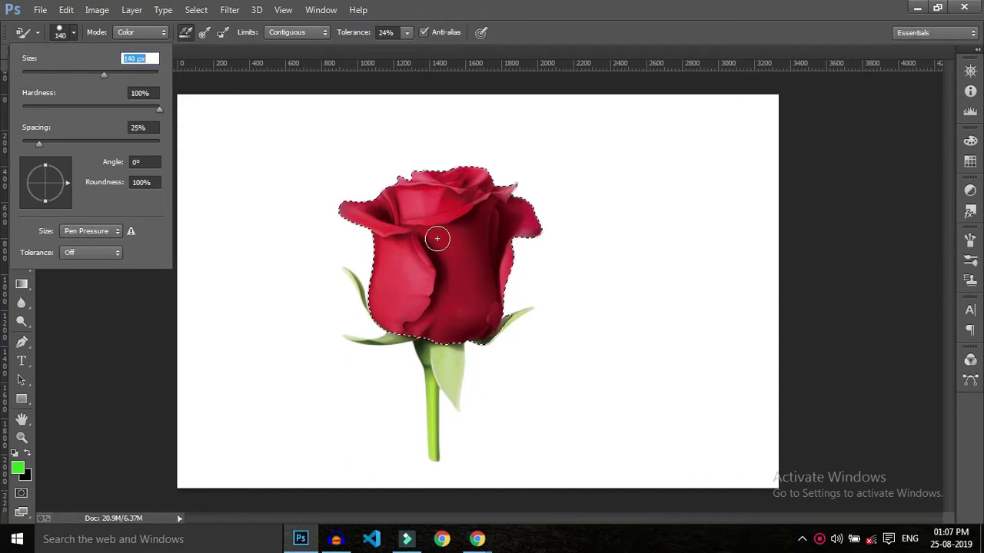
pyautogui.click(408, 32)
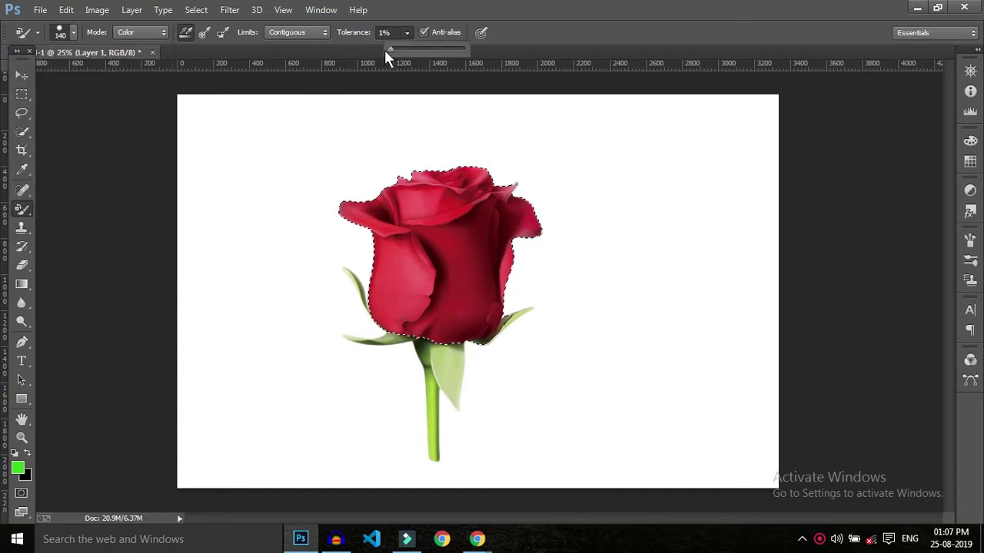
pyautogui.moveTo(390, 51); pyautogui.dragTo(392, 51)
pyautogui.moveTo(441, 239)
pyautogui.mouseDown()
pyautogui.moveTo(464, 256)
pyautogui.moveTo(453, 310)
pyautogui.moveTo(467, 248)
pyautogui.mouseUp()
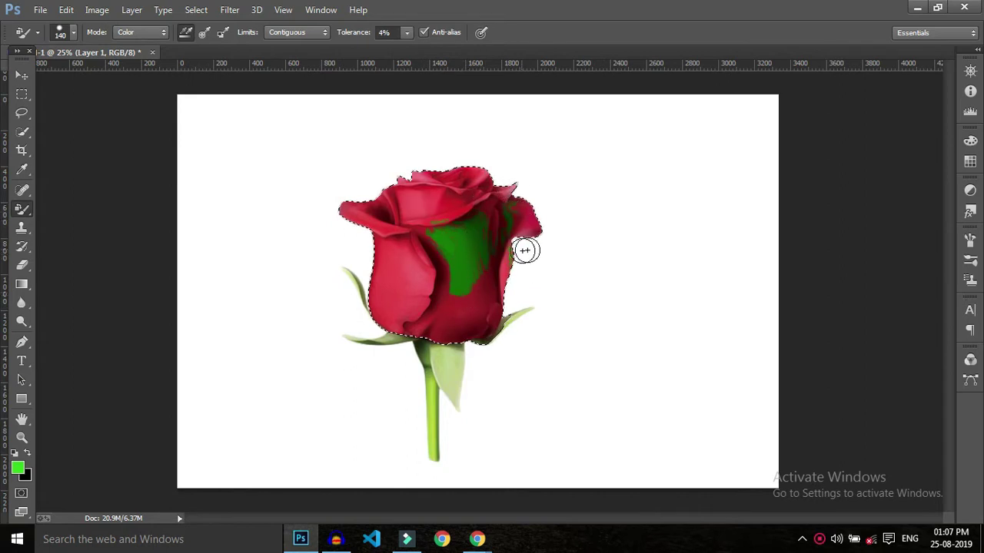
pyautogui.hotkey('ctrl', 'z')
pyautogui.click(408, 32)
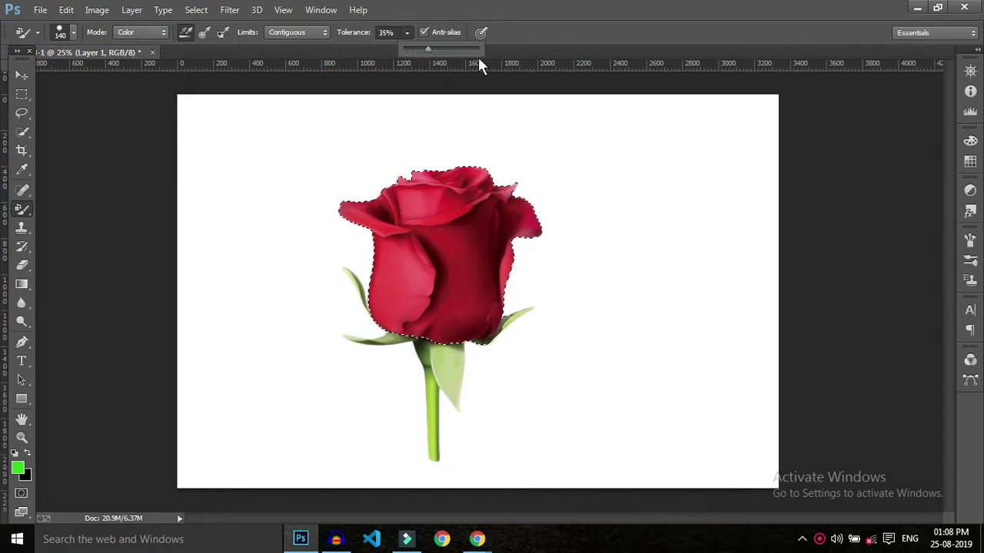
pyautogui.moveTo(468, 221)
pyautogui.mouseDown()
pyautogui.moveTo(438, 279)
pyautogui.moveTo(488, 222)
pyautogui.moveTo(471, 250)
pyautogui.mouseUp()
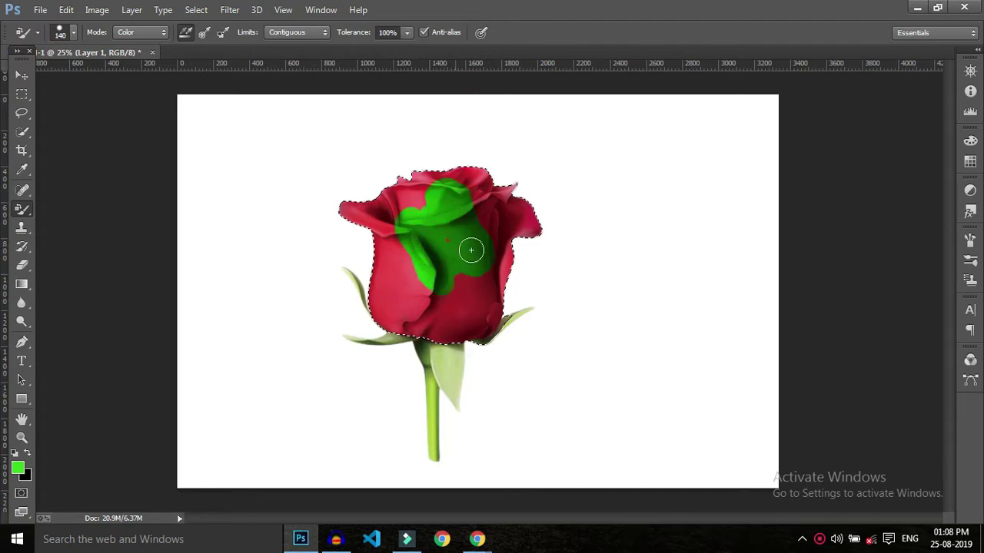
pyautogui.hotkey('ctrl', 'z')
# - Paint green at 54% tolerance with an 1100 px brush, then undo back to red
pyautogui.click(408, 32)
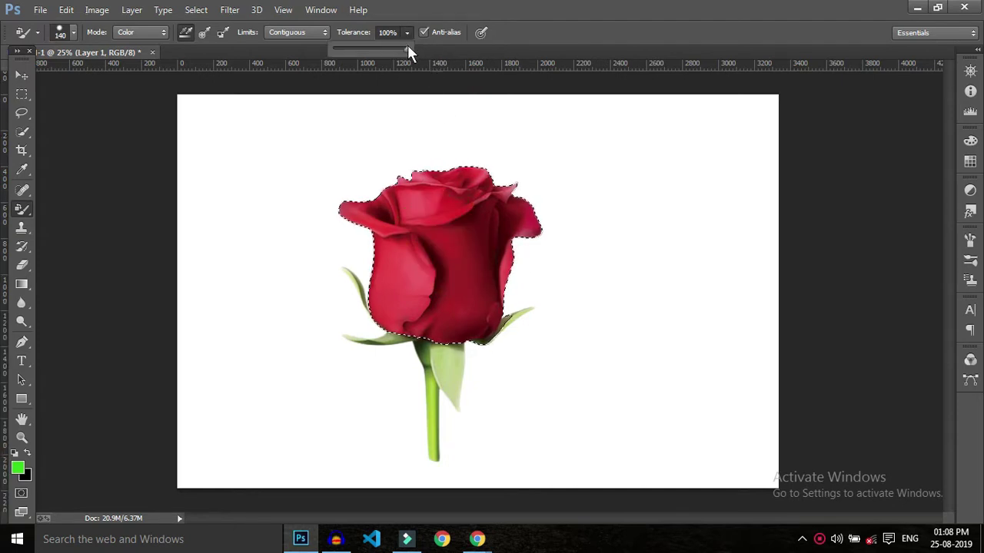
pyautogui.moveTo(375, 51); pyautogui.dragTo(370, 51)
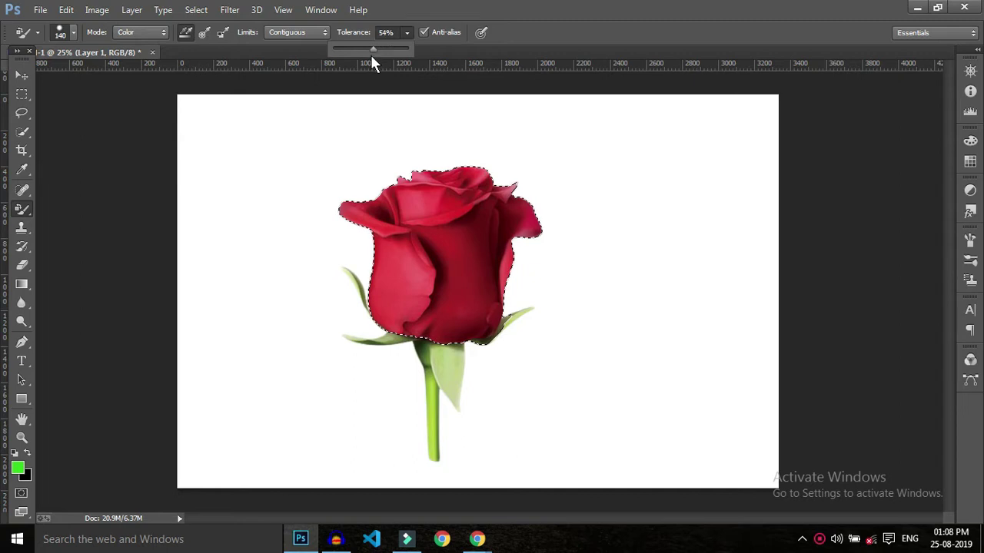
pyautogui.click(432, 241)
pyautogui.moveTo(432, 241)
pyautogui.mouseDown()
pyautogui.moveTo(447, 252)
pyautogui.moveTo(445, 280)
pyautogui.mouseUp()
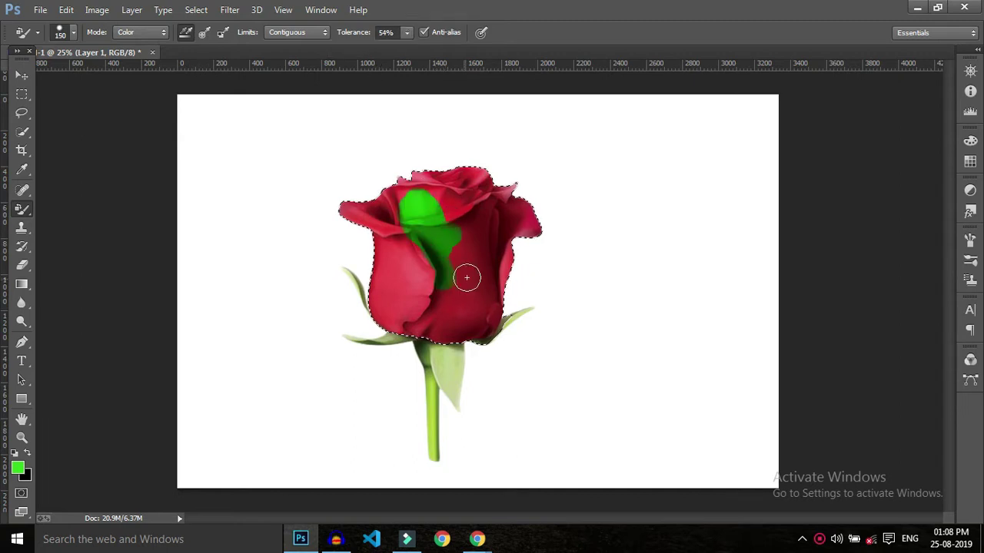
pyautogui.press(']')
pyautogui.press(']')
pyautogui.press(']')
pyautogui.moveTo(472, 178)
pyautogui.mouseDown()
pyautogui.moveTo(431, 330)
pyautogui.moveTo(390, 199)
pyautogui.mouseUp()
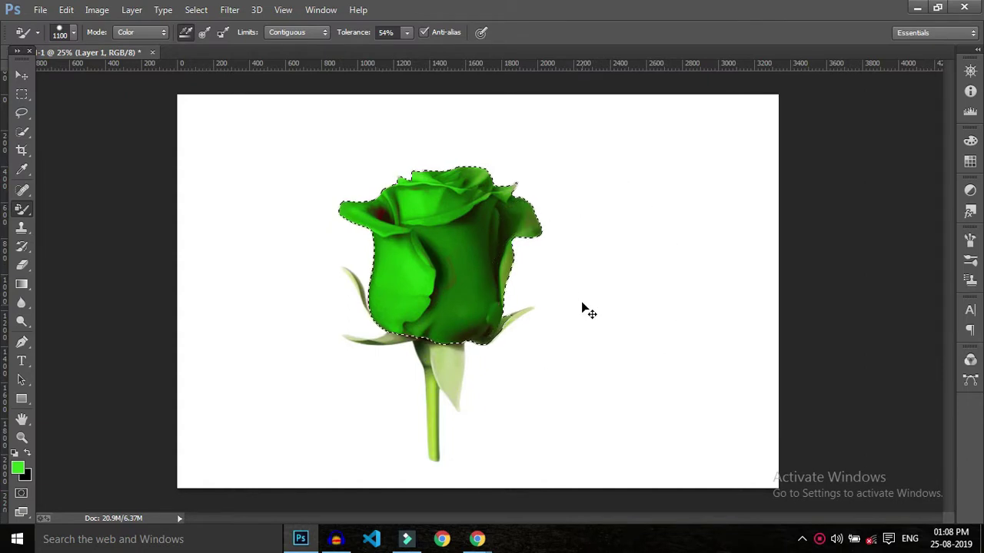
pyautogui.hotkey('ctrl', 'alt', 'z')
pyautogui.hotkey('ctrl', 'alt', 'z')
pyautogui.hotkey('ctrl', 'alt', 'z')
pyautogui.hotkey('ctrl', 'alt', 'z')
pyautogui.hotkey('ctrl', 'alt', 'z')
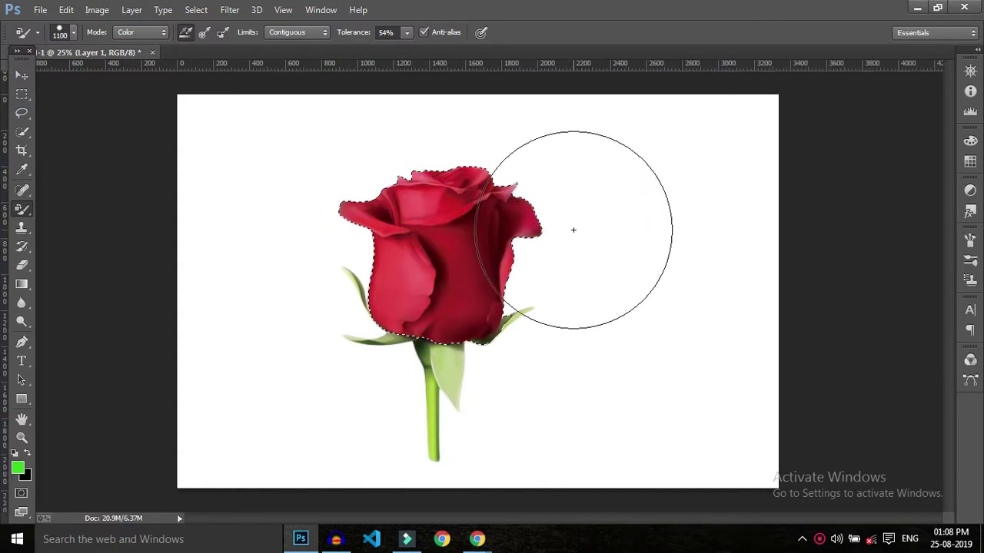
# - Reduce the Color Replacement brush from 1100 to 300 px with the [ key
pyautogui.press('[')
pyautogui.press('[')
pyautogui.press('[')
pyautogui.press('[')
pyautogui.press('[')
pyautogui.press('[')
pyautogui.press('[')
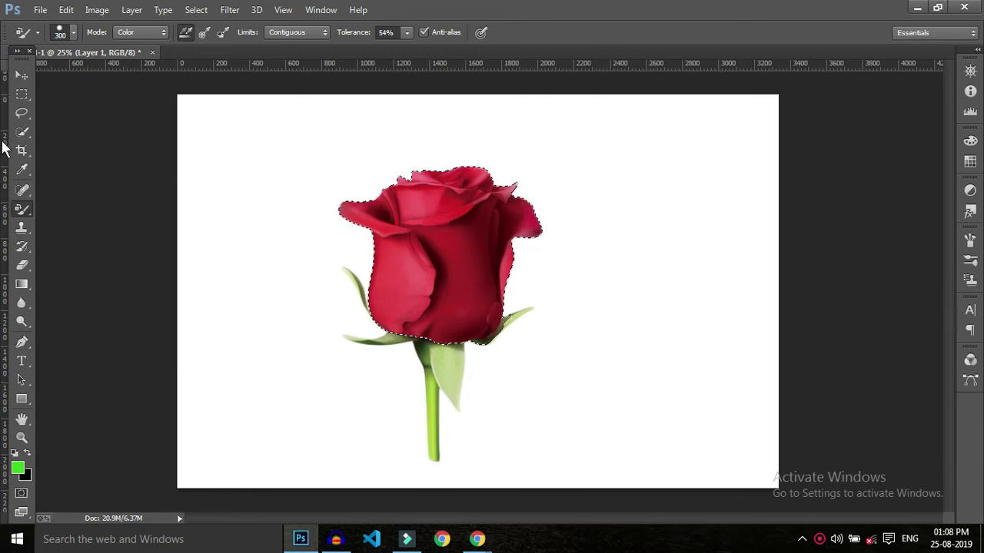
# - Switch to the Move Tool, leaving the rose red
pyautogui.click(21, 75)
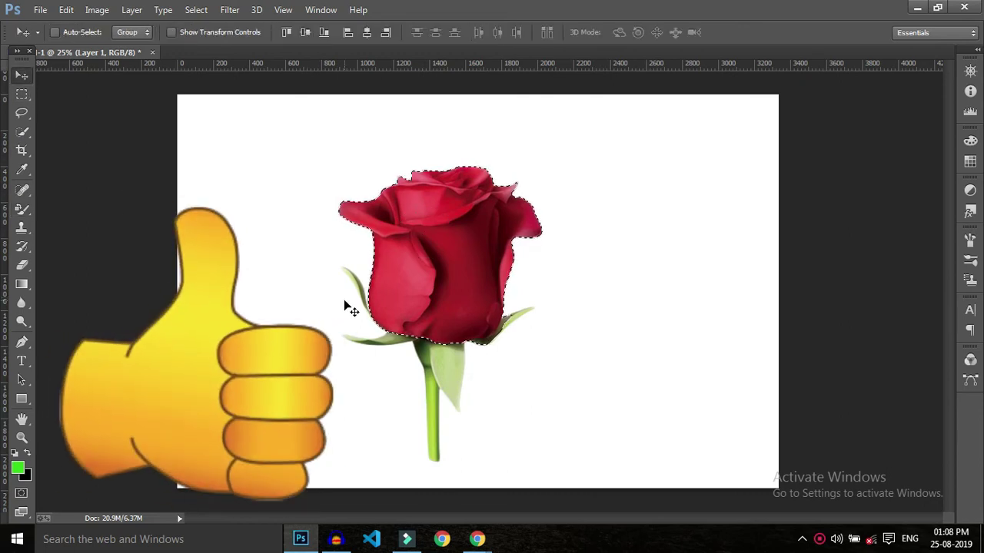